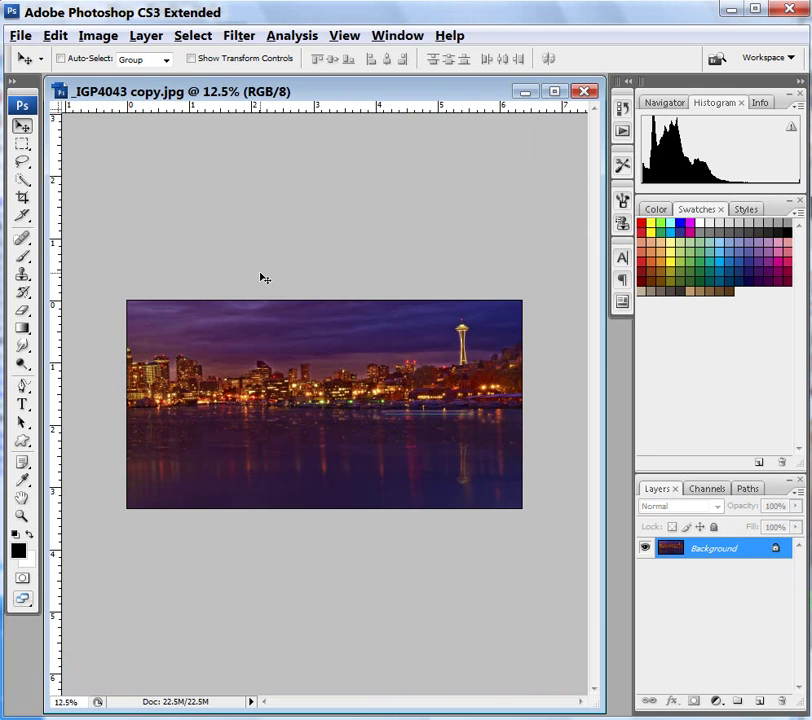
Step: Crop the photo to an 8 × 10 in portrait around the Space Needle and its reflection in the water
left_click(22, 197)
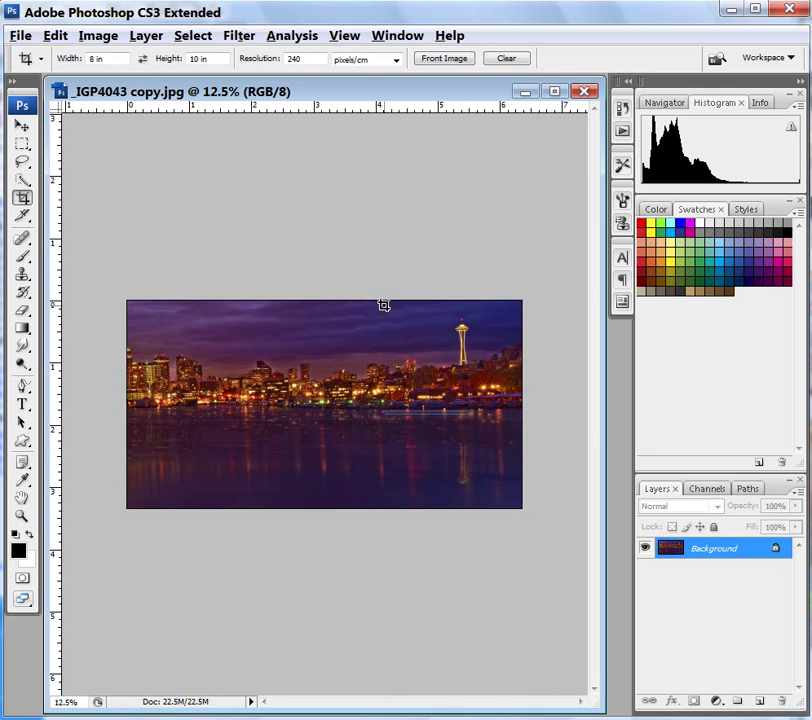
left_click_drag(407, 310, 528, 464)
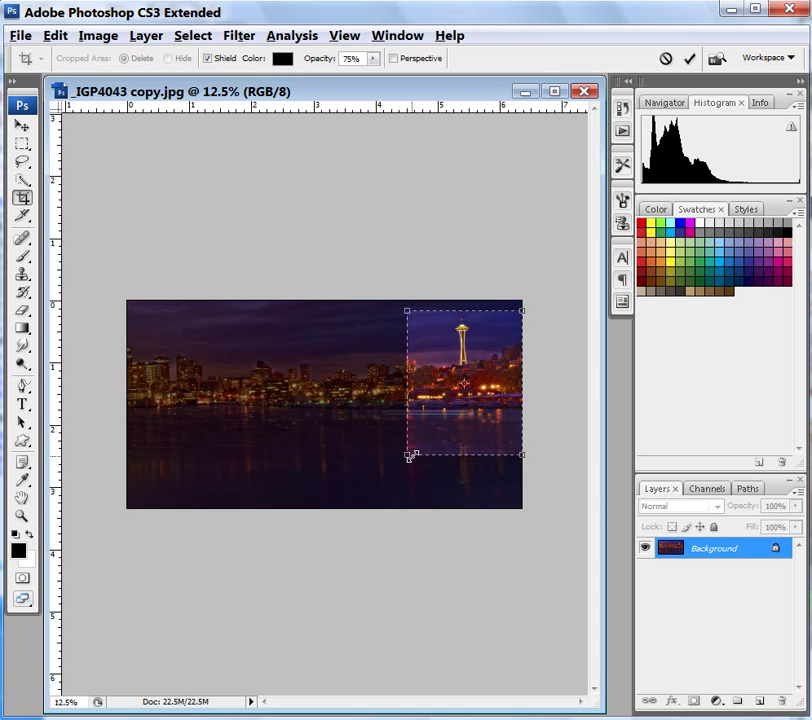
left_click_drag(407, 457, 393, 478)
left_click_drag(416, 408, 415, 416)
key("Return")
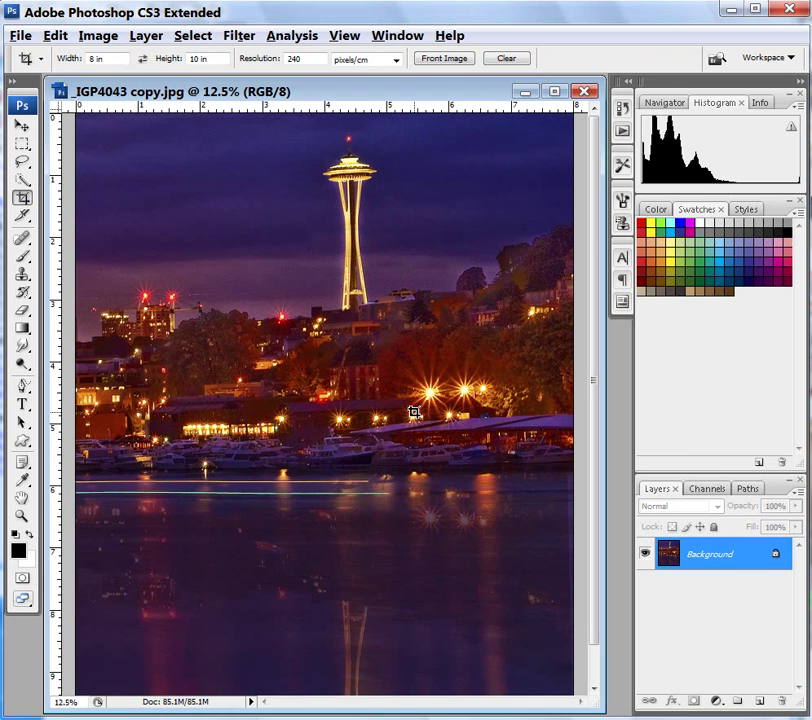
key("ctrl+minus")
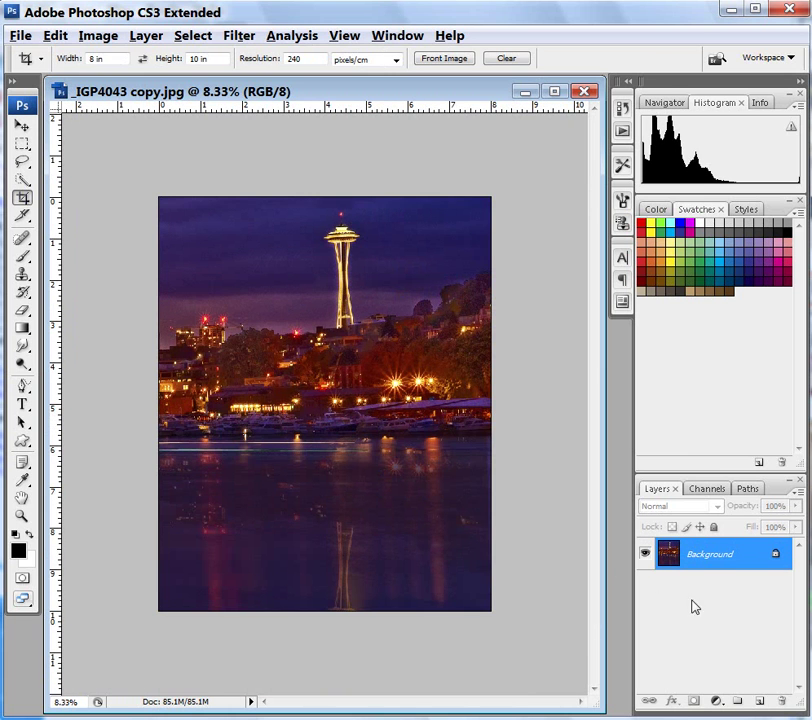
Step: Add a new layer and fill a full-width band about 2.7 in tall along the photo's upper edge with white
left_click(759, 704)
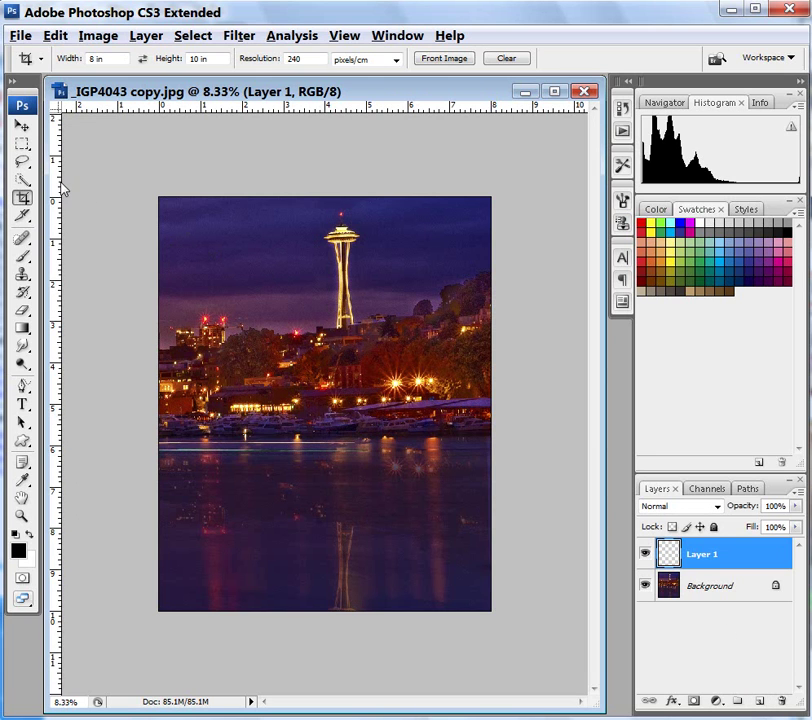
left_click(21, 143)
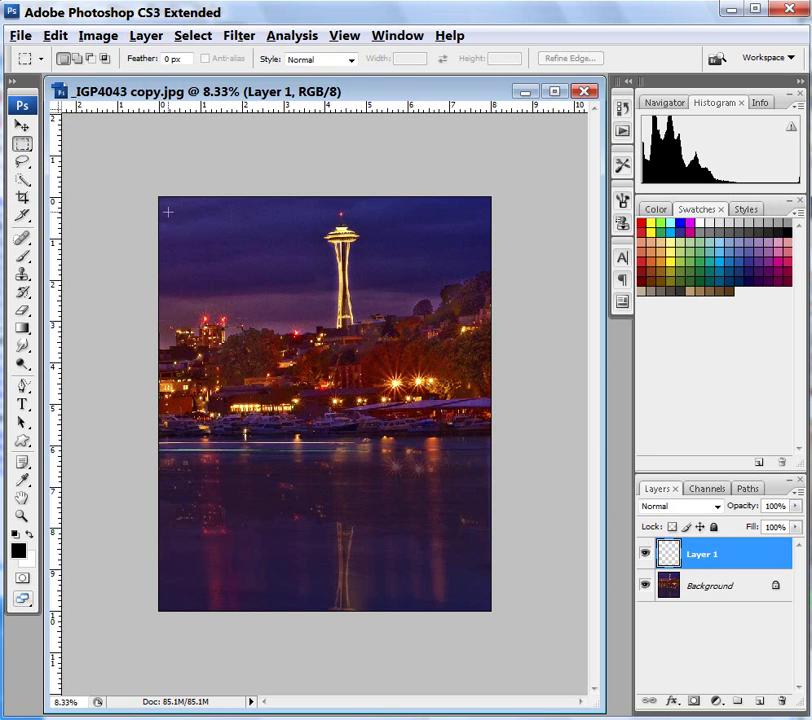
left_click_drag(172, 218, 432, 298)
left_click_drag(492, 310, 491, 310)
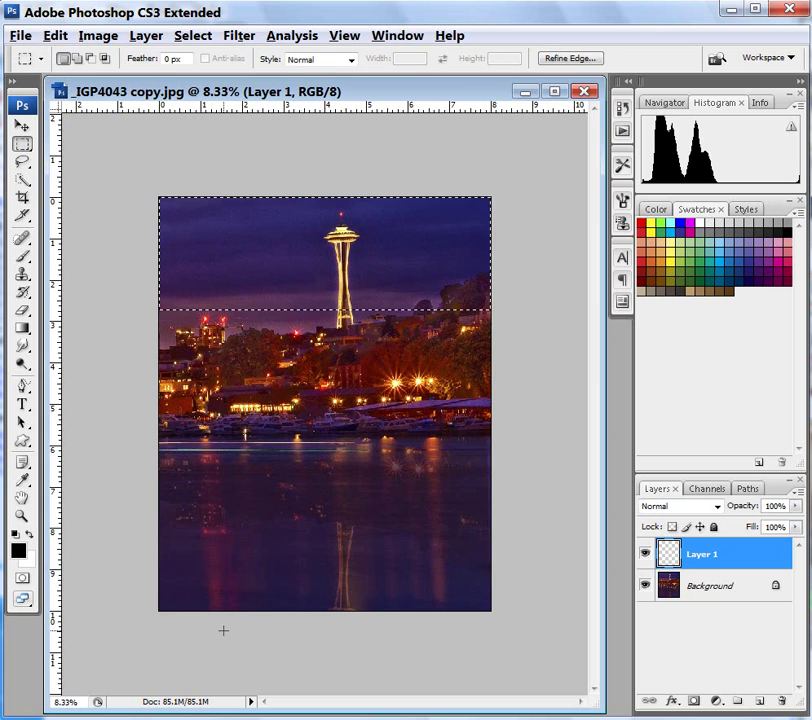
key("ctrl+BackSpace")
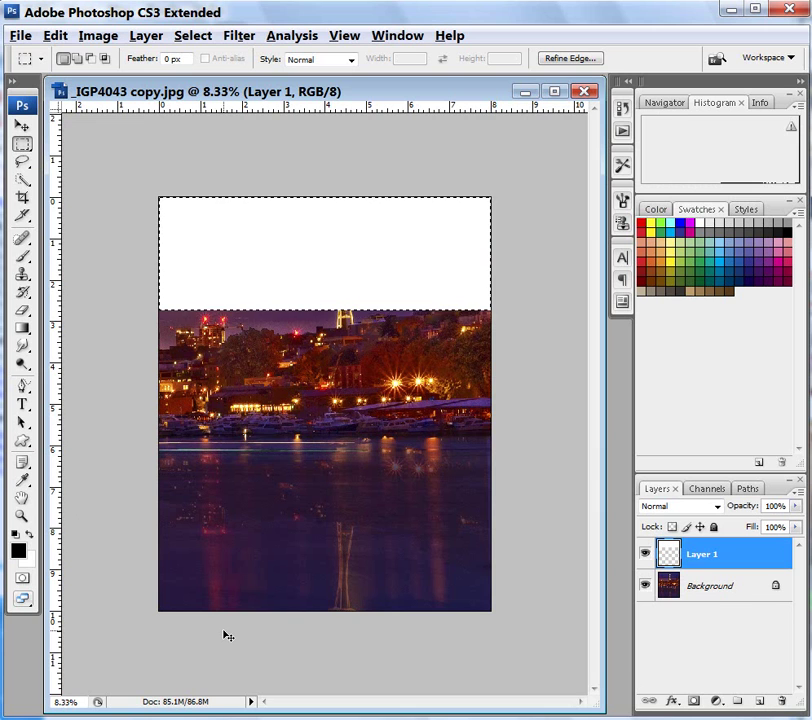
key("ctrl+d")
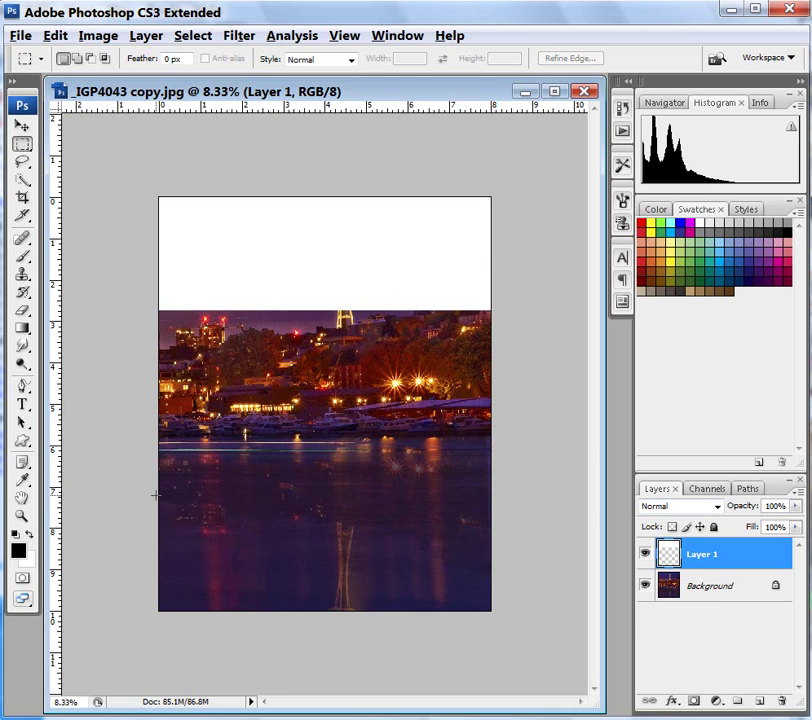
Step: Add the black 60 pt text SEATTLE in Arial Rounded and position it over the white band
left_click(23, 406)
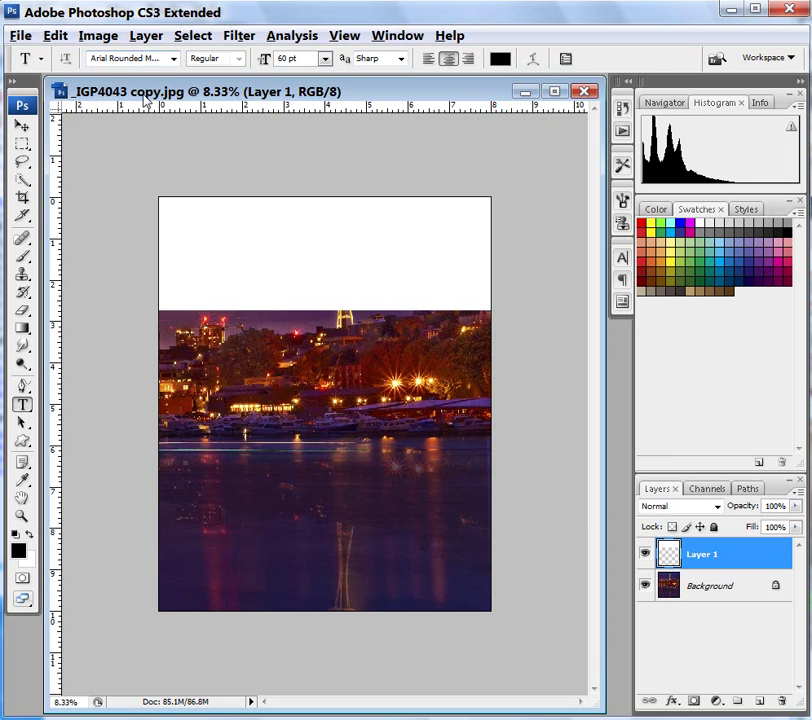
left_click_drag(167, 206, 491, 310)
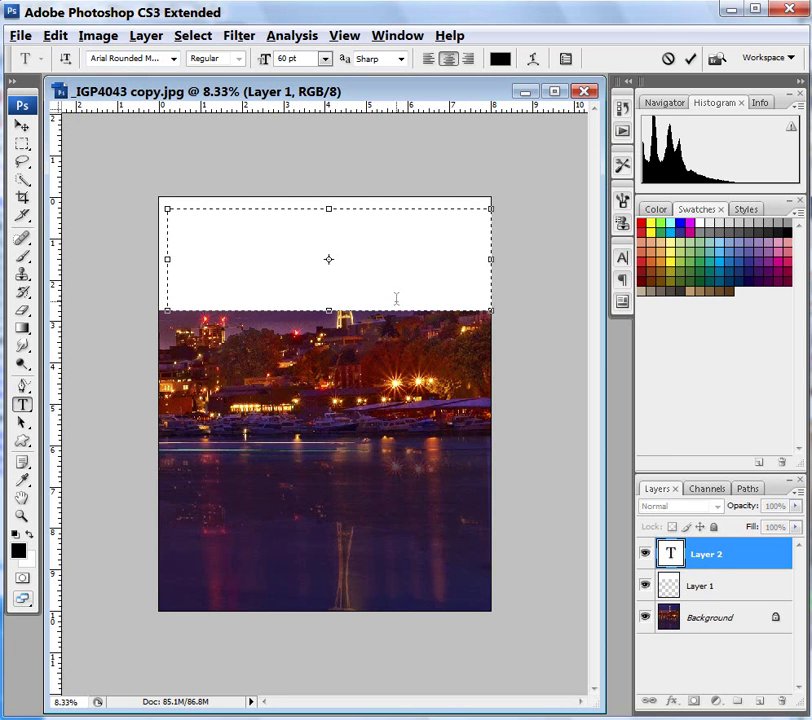
type("SEA")
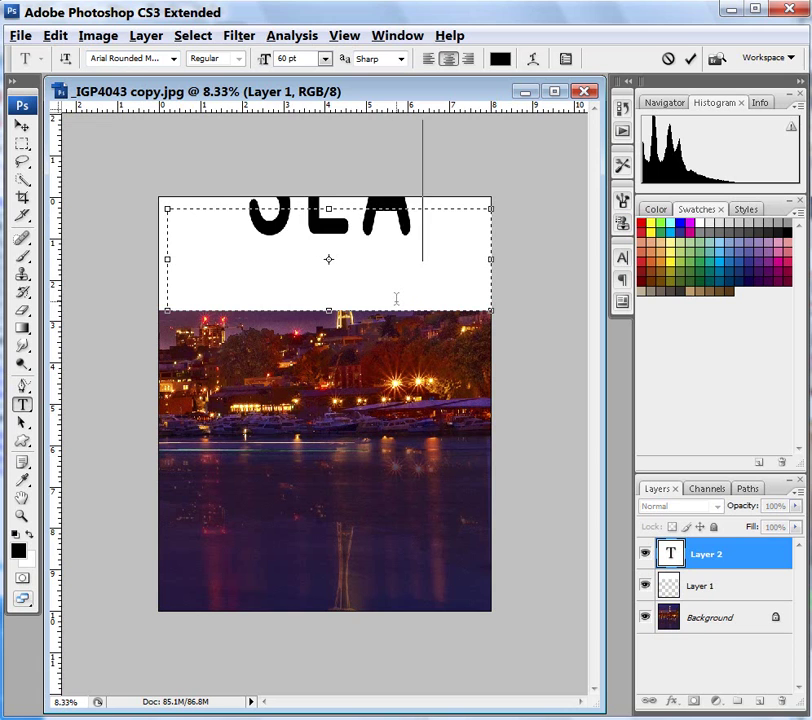
type("TTLE")
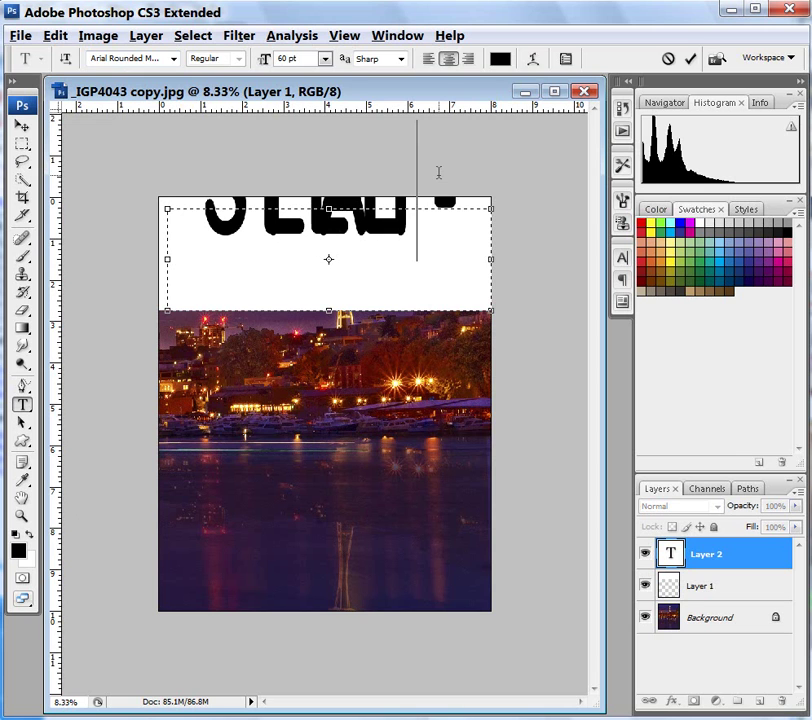
key("ctrl+Return")
key("v")
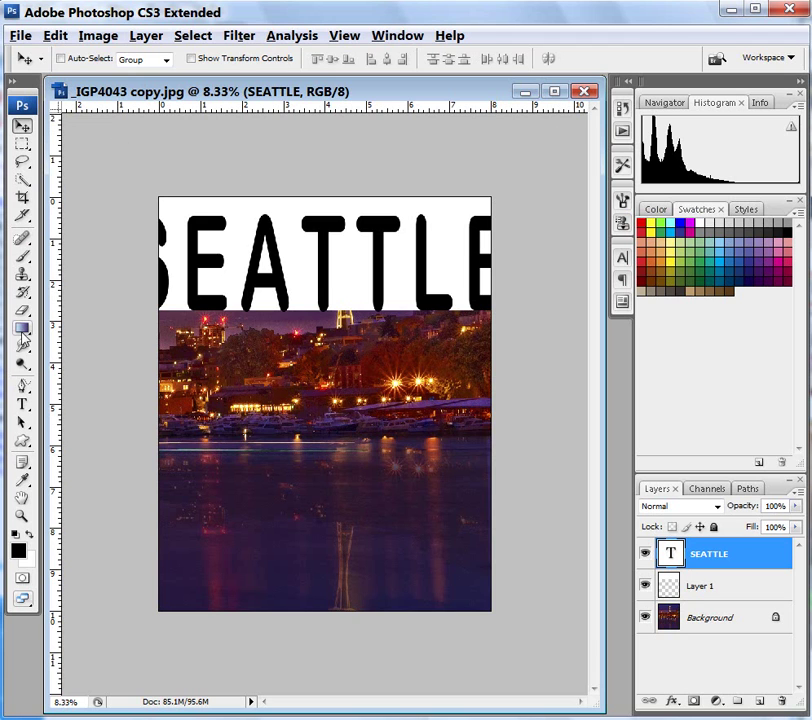
Step: Set the SEATTLE text's tracking to 60 and its vertical scale to 408%
left_click(21, 404)
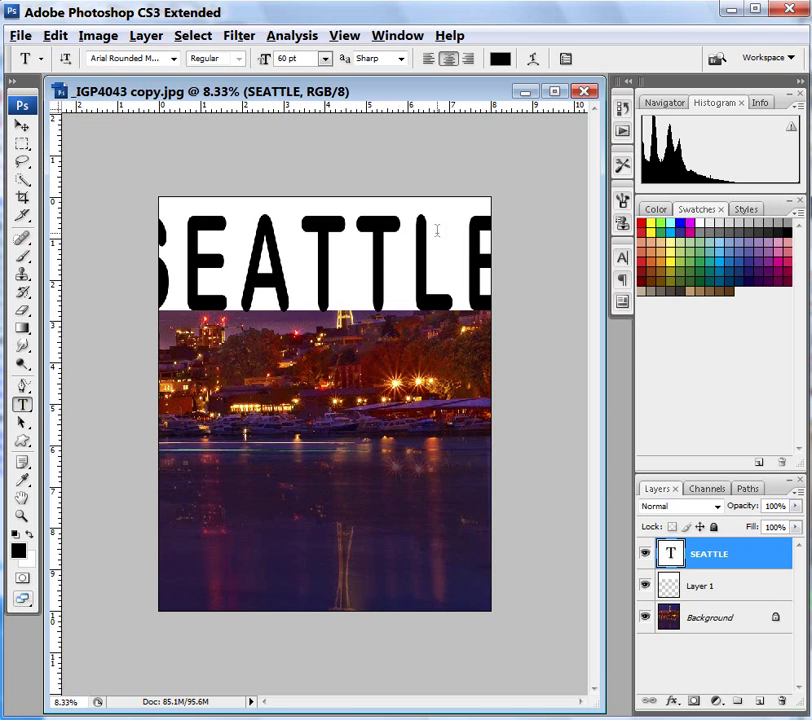
left_click(566, 60)
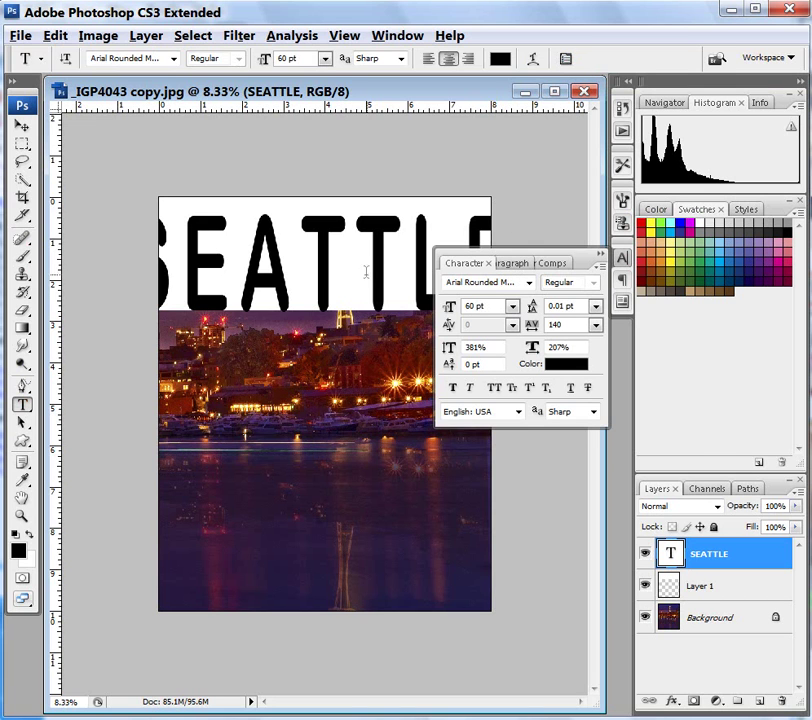
double_click(668, 553)
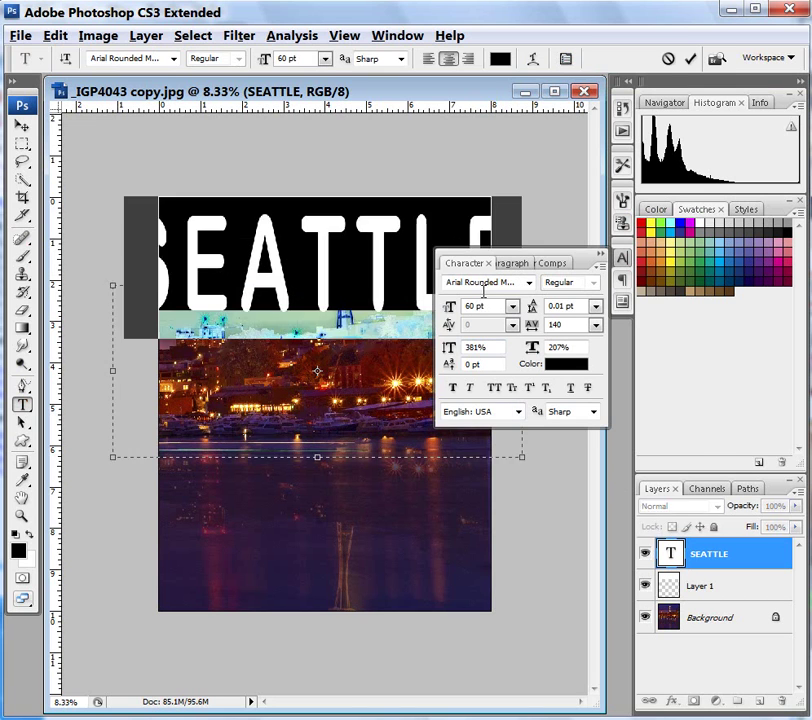
left_click_drag(535, 330, 533, 331)
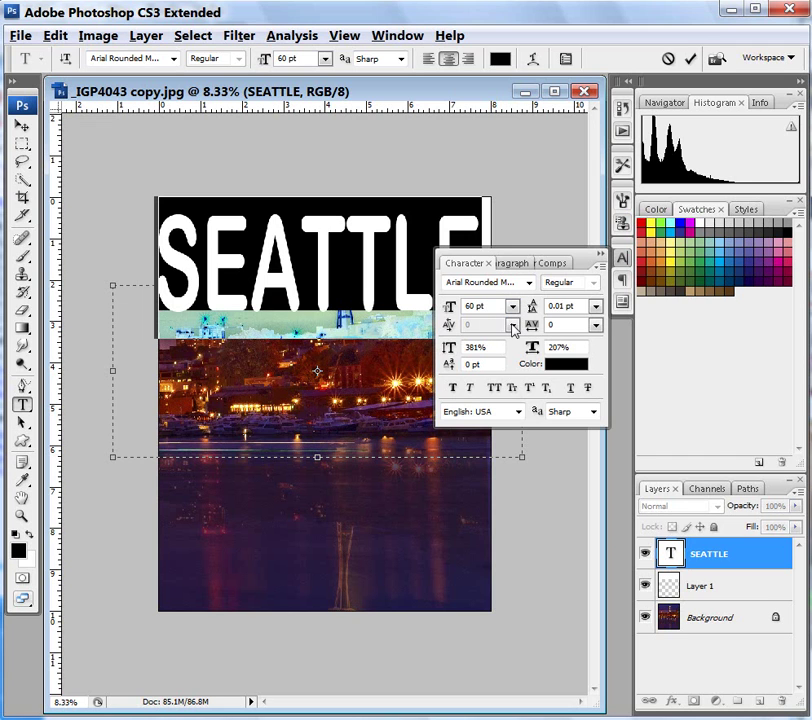
left_click_drag(531, 327, 537, 330)
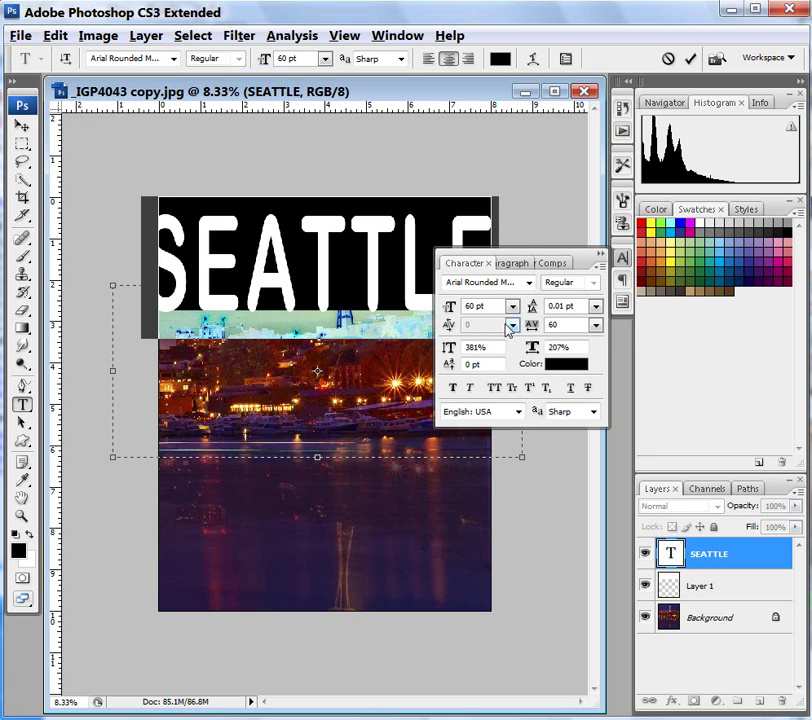
left_click_drag(451, 352, 474, 346)
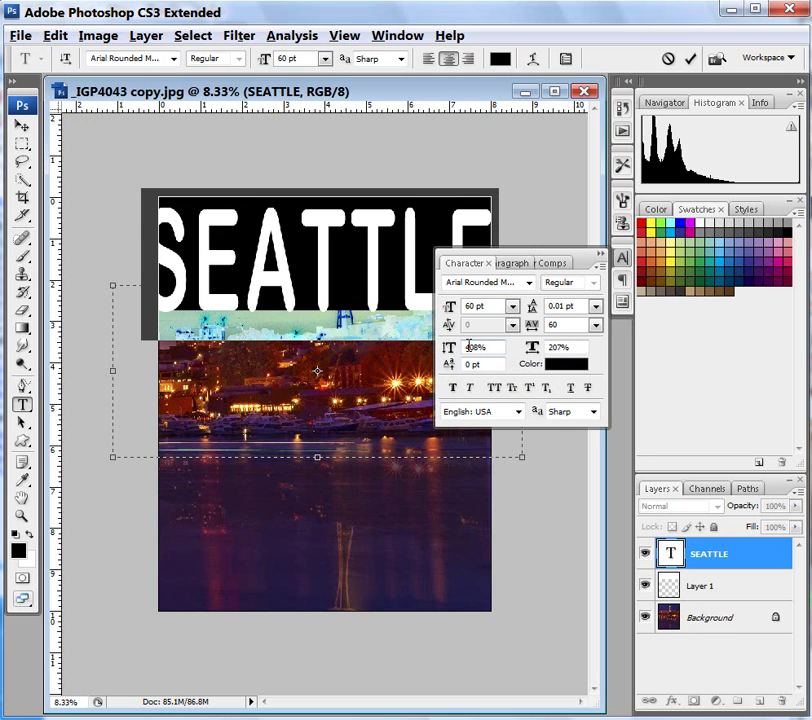
left_click(601, 254)
left_click(698, 578)
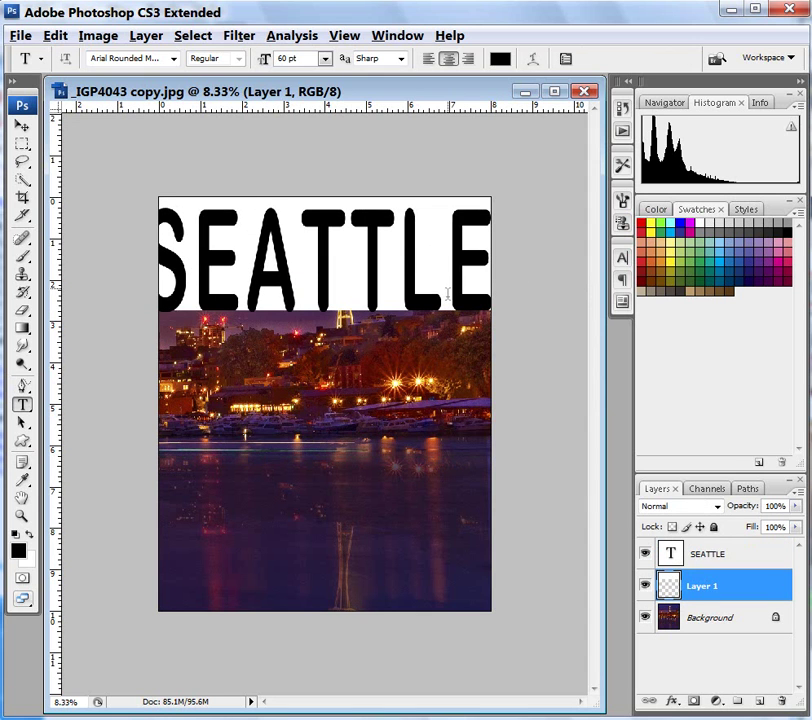
Step: Tighten the tracking of the SEATTLE text so the whole word fits within the photo's width
left_click(565, 61)
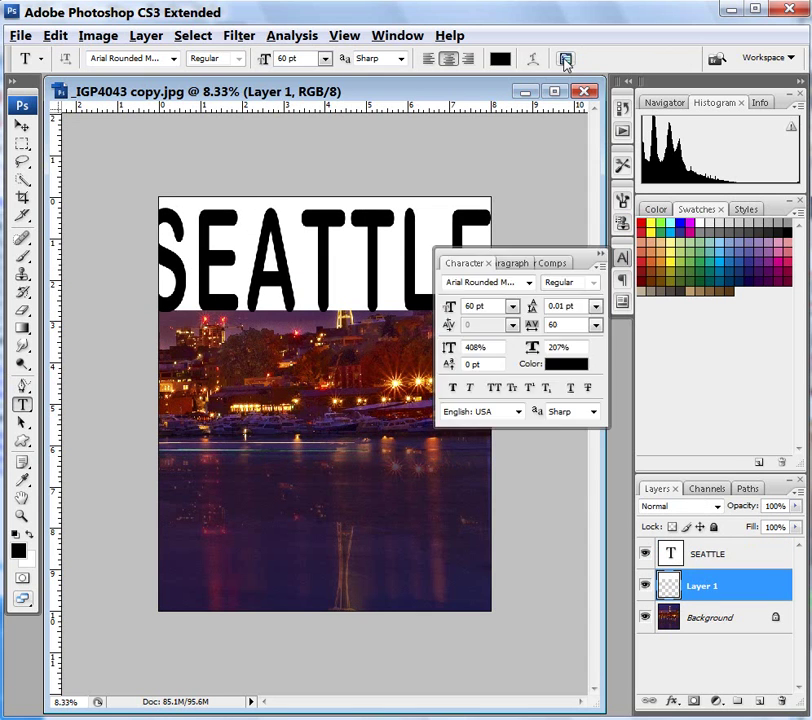
left_click_drag(537, 323, 531, 330)
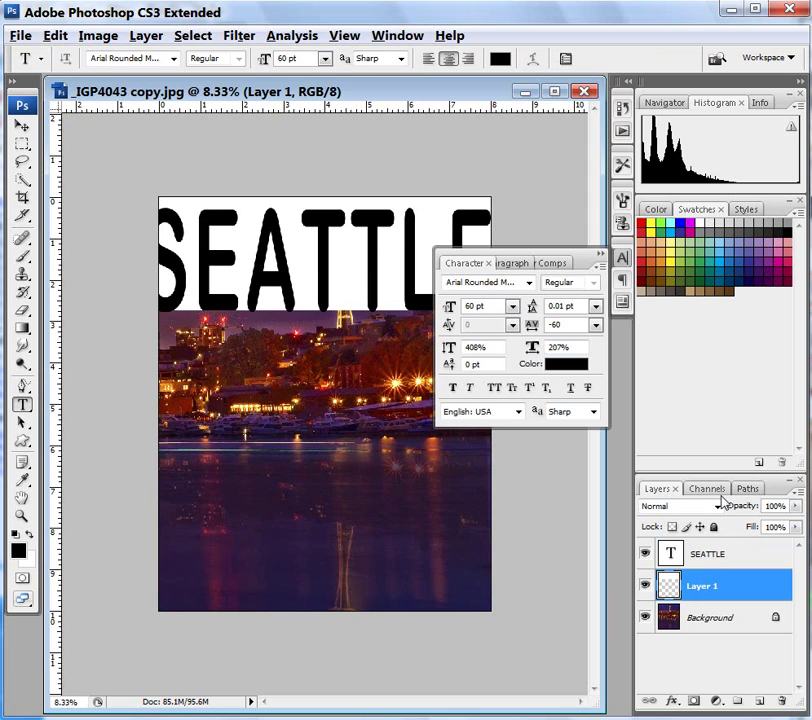
left_click(673, 553)
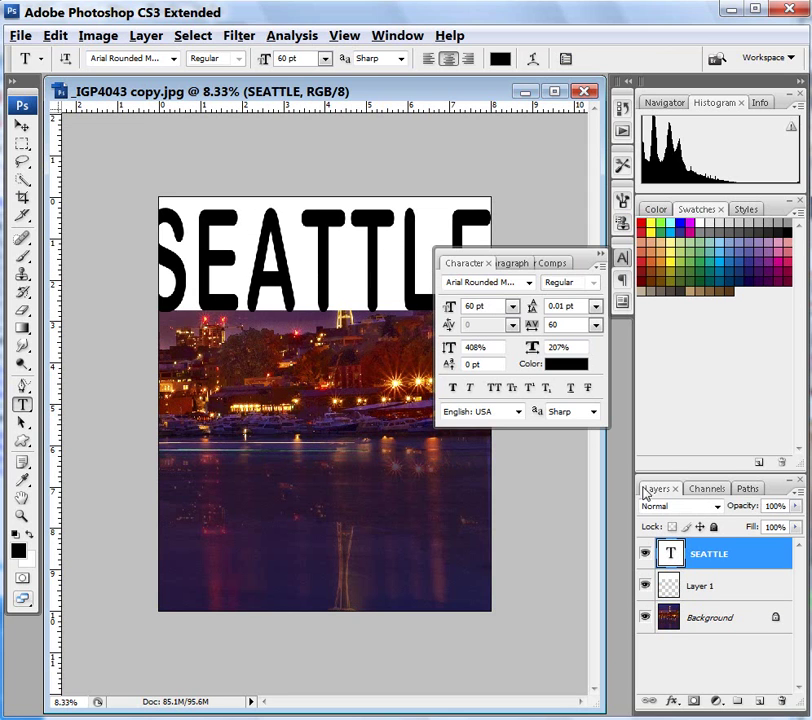
mouse_move(533, 327)
left_mouse_down()
mouse_move(524, 328)
mouse_move(551, 328)
mouse_move(536, 326)
left_mouse_up()
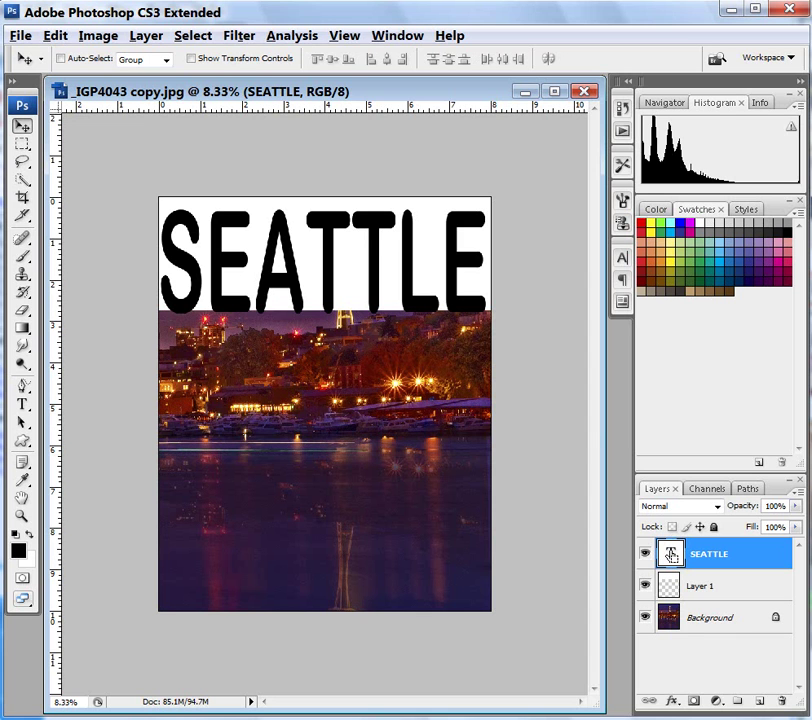
Step: Cut the SEATTLE letter shapes out of the white band on Layer 1, hide the text layer and clear the selection
left_click(670, 553, "ctrl")
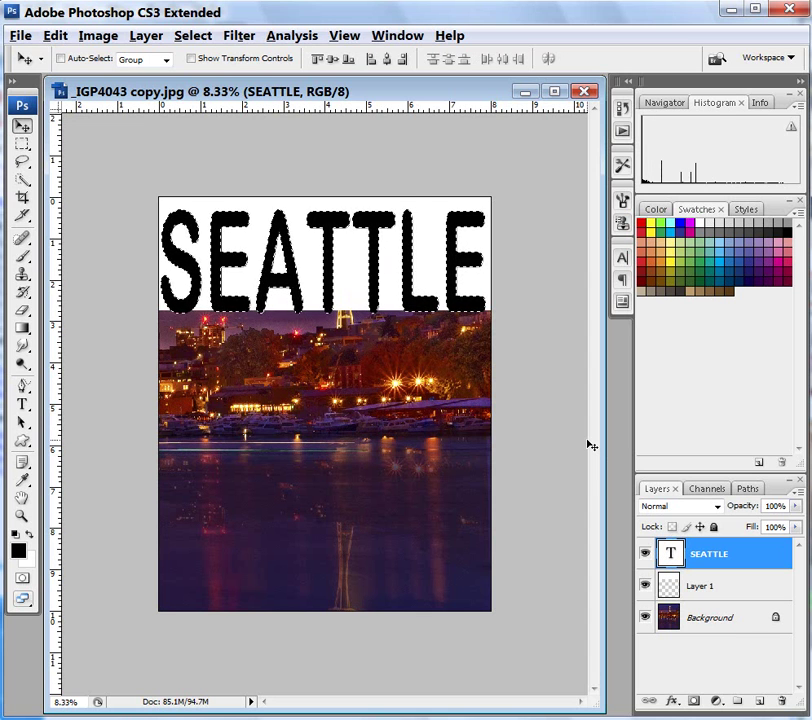
left_click(666, 590)
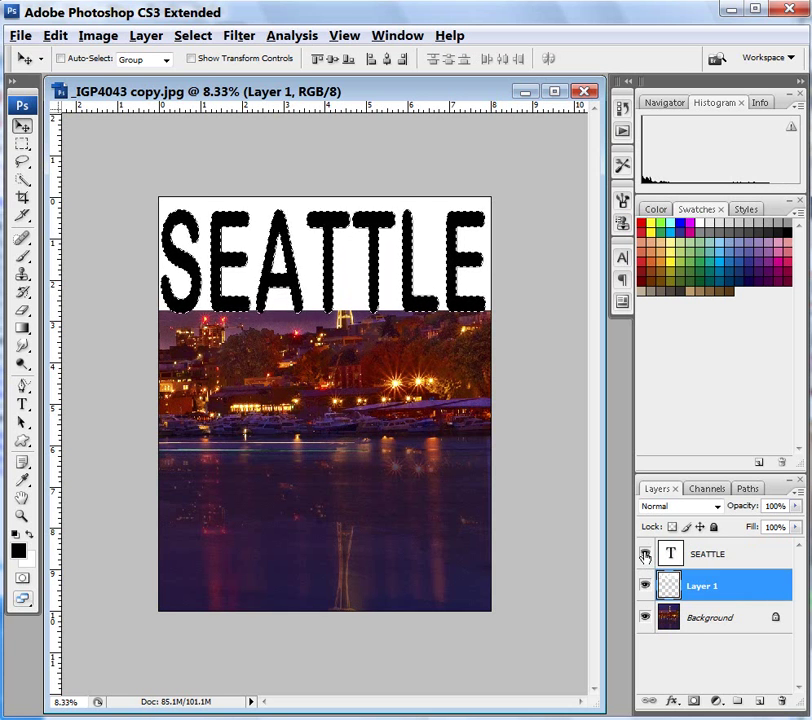
left_click(645, 554)
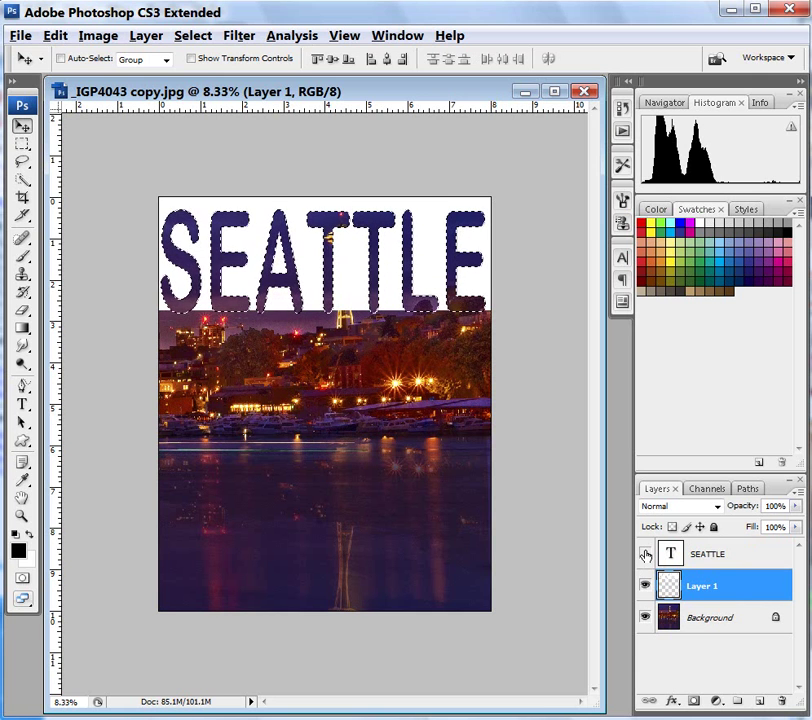
key("ctrl+d")
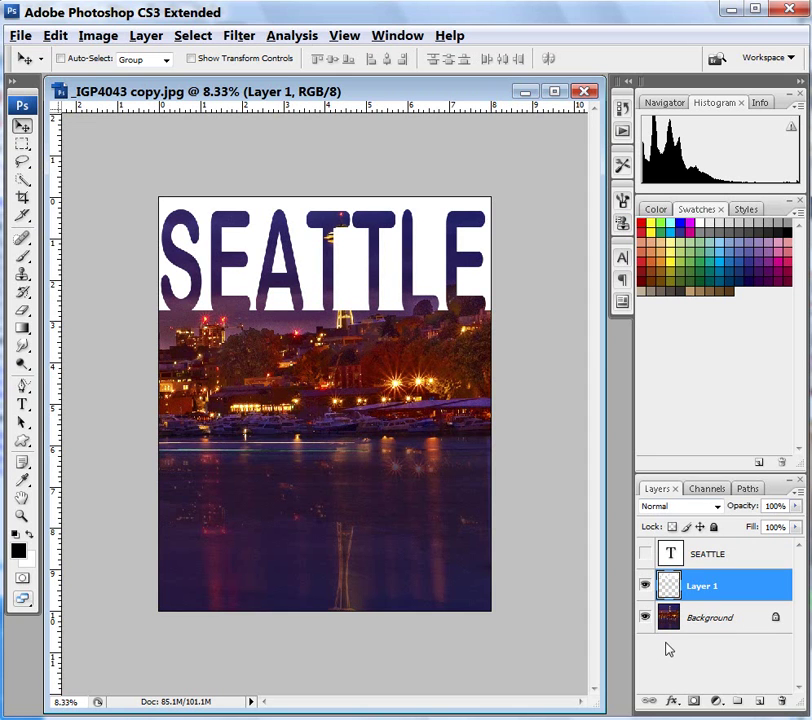
Step: Give Layer 1 a drop shadow with 16 px distance and 88% opacity, plus a Bevel and Emboss effect
left_click(673, 706)
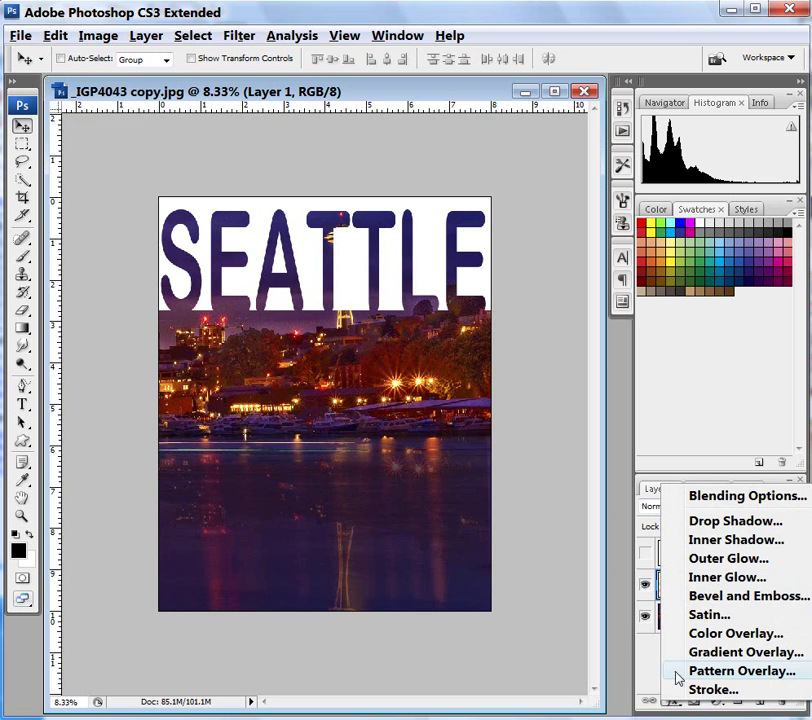
left_click(698, 522)
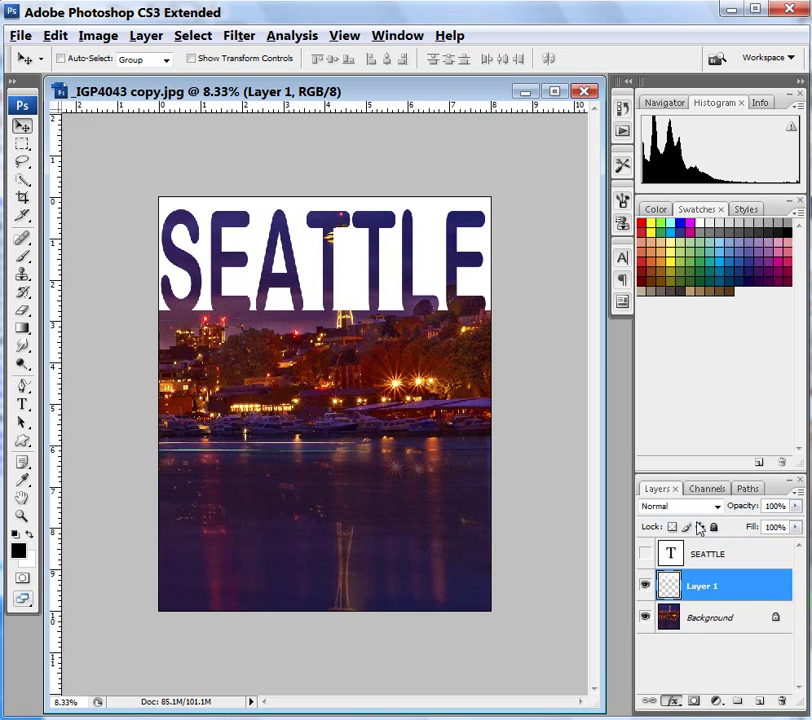
left_click_drag(589, 441, 373, 357)
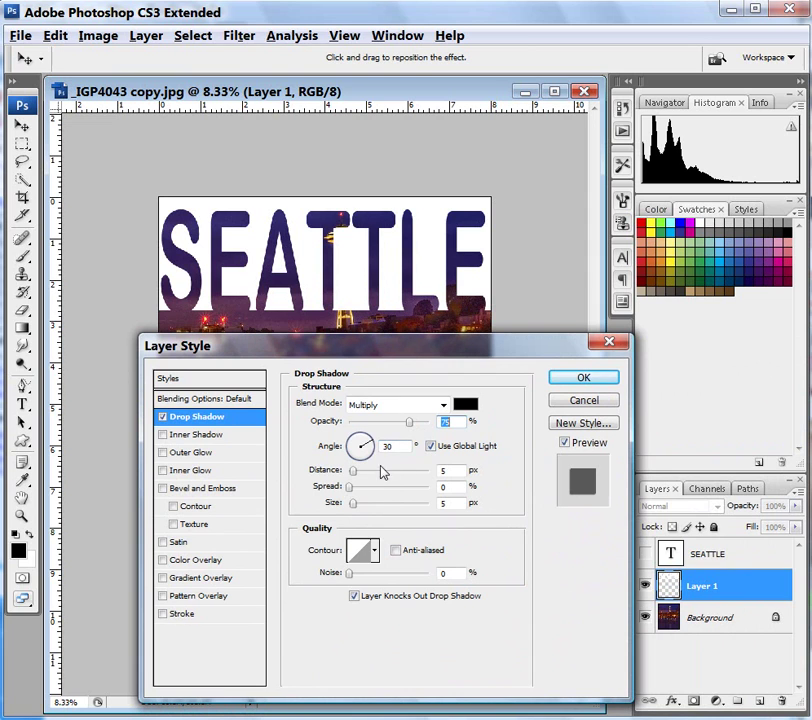
left_click_drag(354, 474, 363, 474)
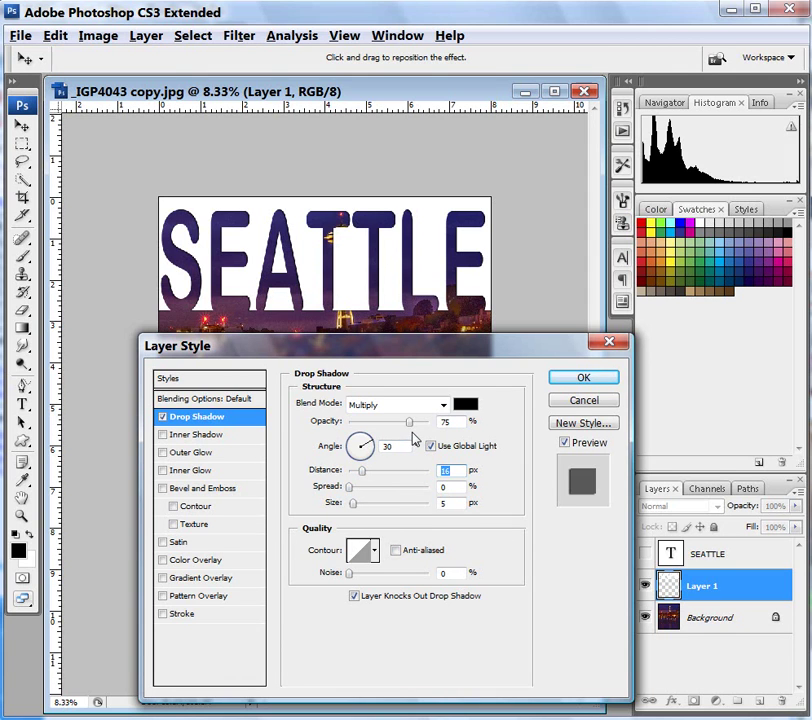
left_click_drag(410, 427, 420, 428)
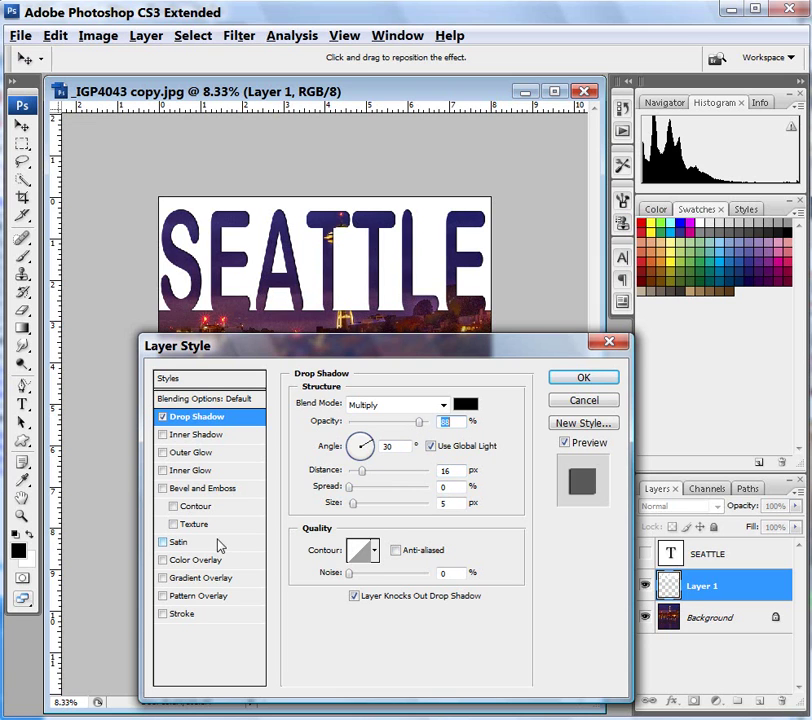
left_click(162, 489)
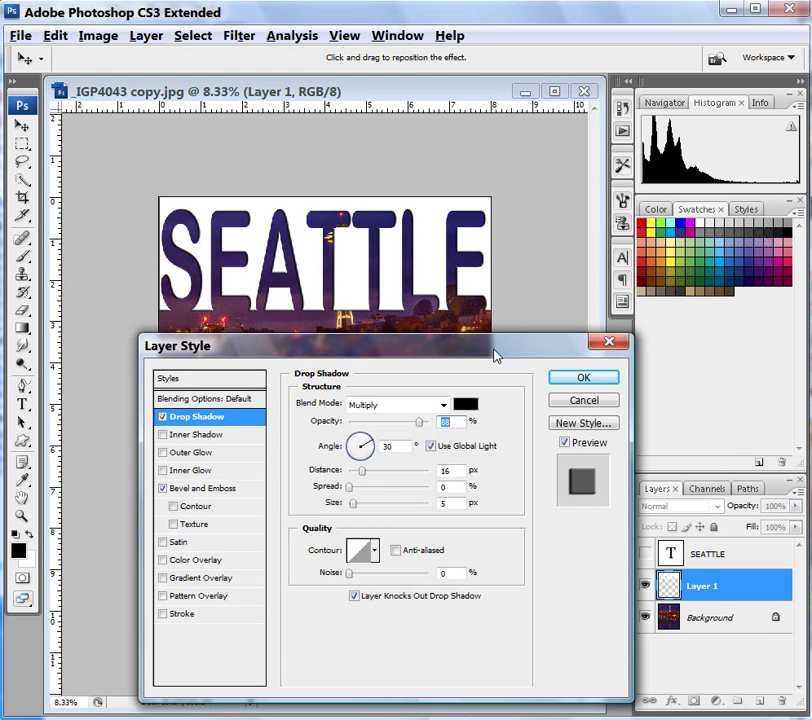
left_click(570, 383)
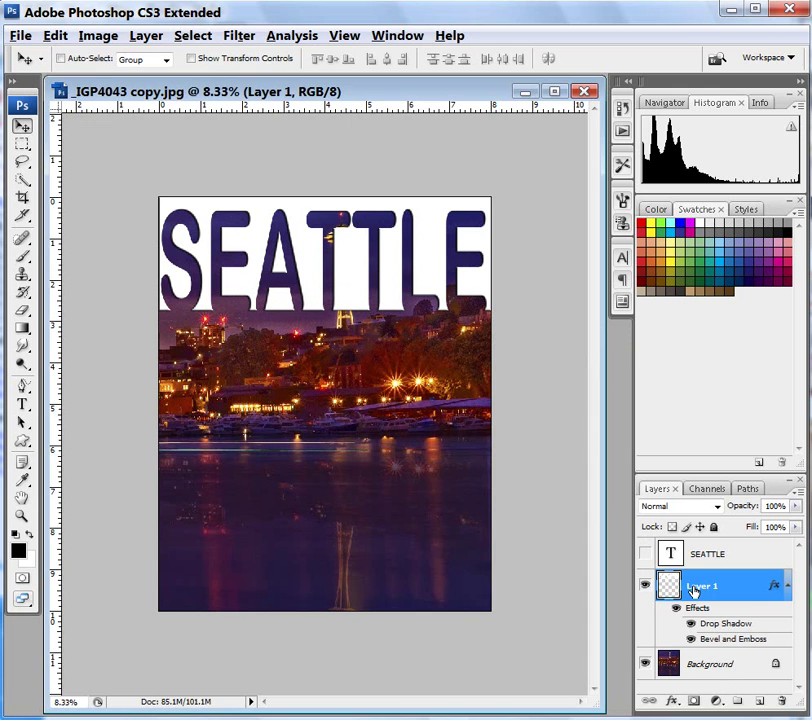
Step: Nudge the cut-out white band on Layer 1 slightly to the right
key("Right")
key("Right")
key("Right")
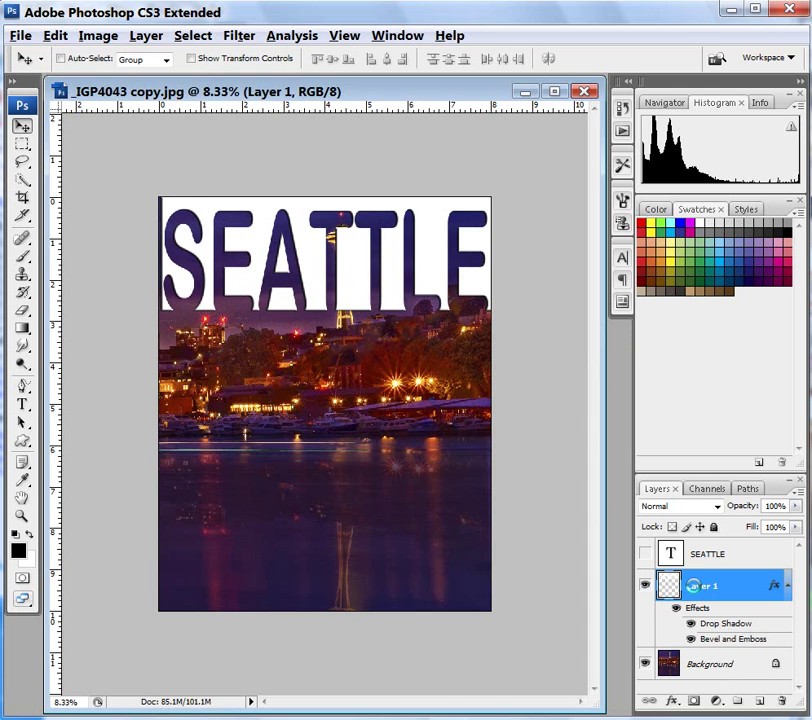